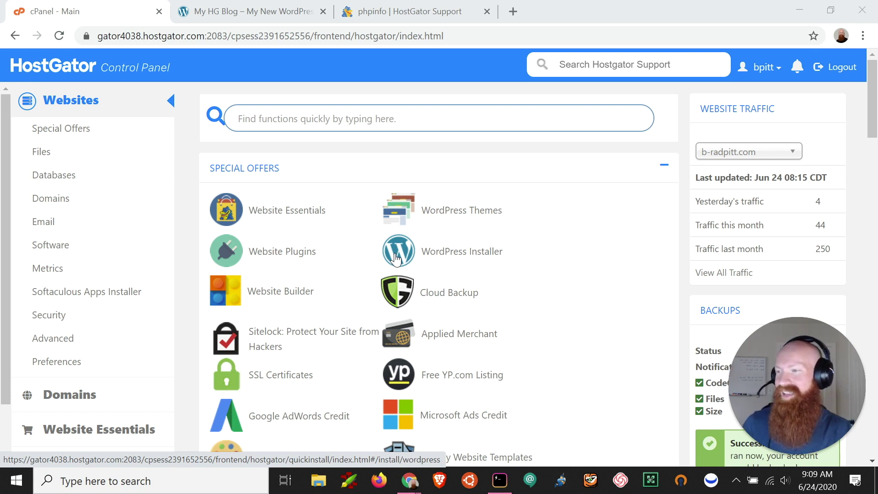
Scroll the cPanel home page down to the Files section showing File Manager
scroll(396, 258, "down", 3)
scroll(396, 258, "down", 5)
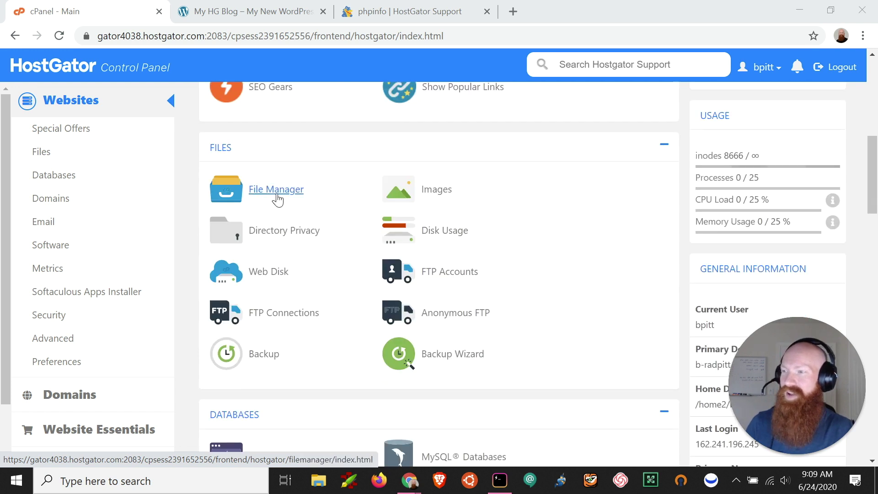
Launch File Manager and open the public_html folder to list its files
left_click(276, 191)
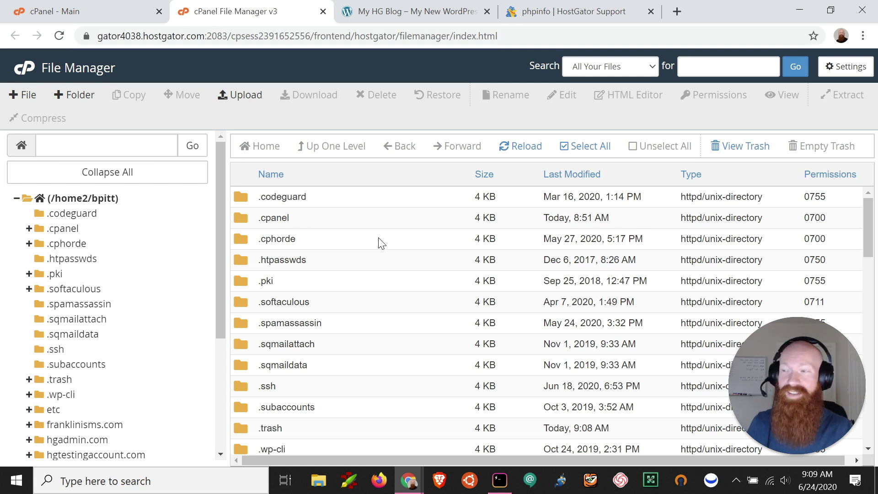
scroll(382, 242, "down", 2)
scroll(382, 242, "down", 4)
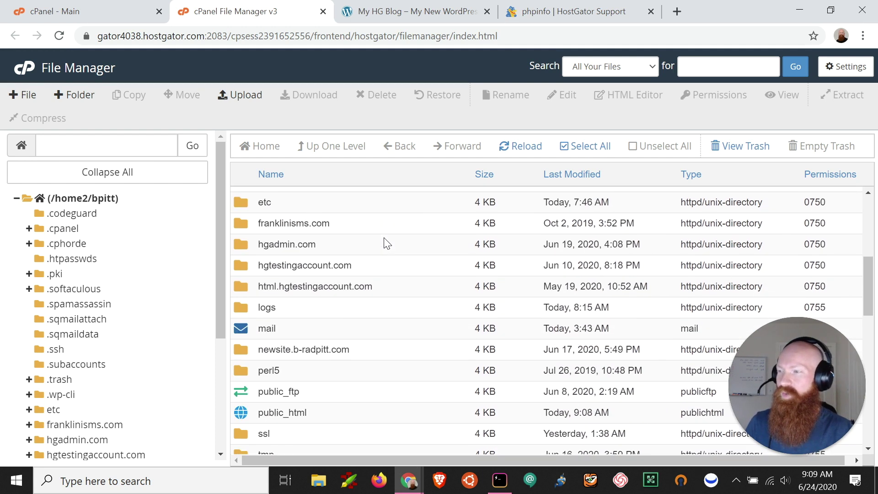
scroll(384, 242, "down", 2)
scroll(386, 242, "down", 2)
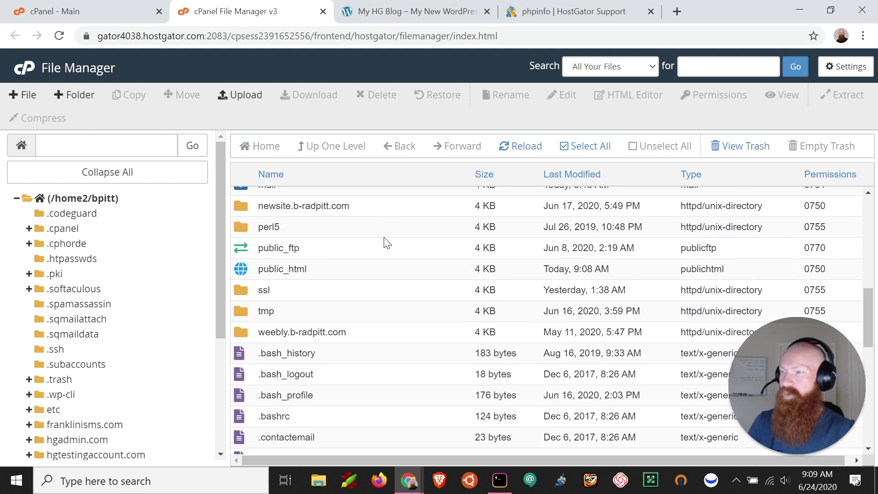
double_click(243, 273)
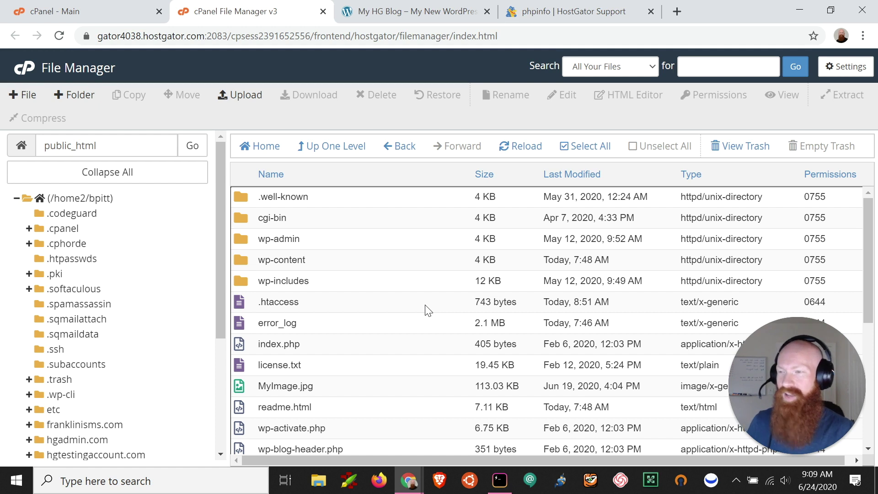
Create a new empty file named phpinfo.php in public_html and select it
left_click(16, 97)
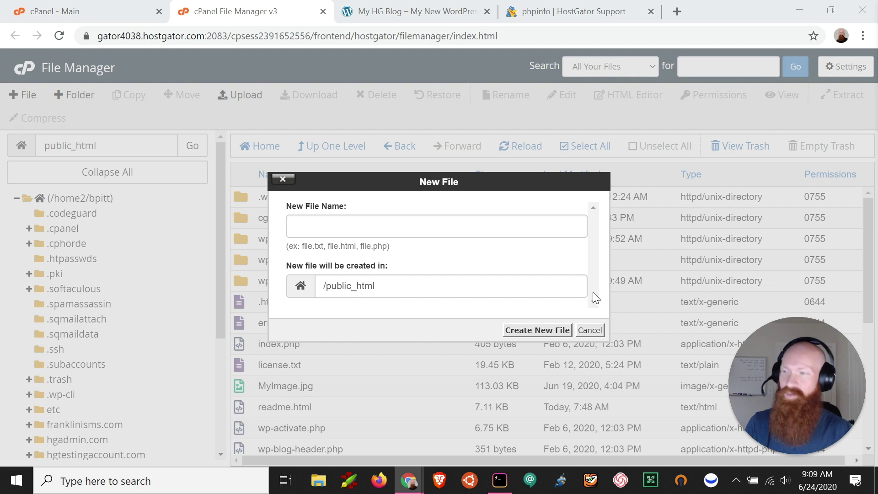
left_click(366, 222)
type("phpinfo.php")
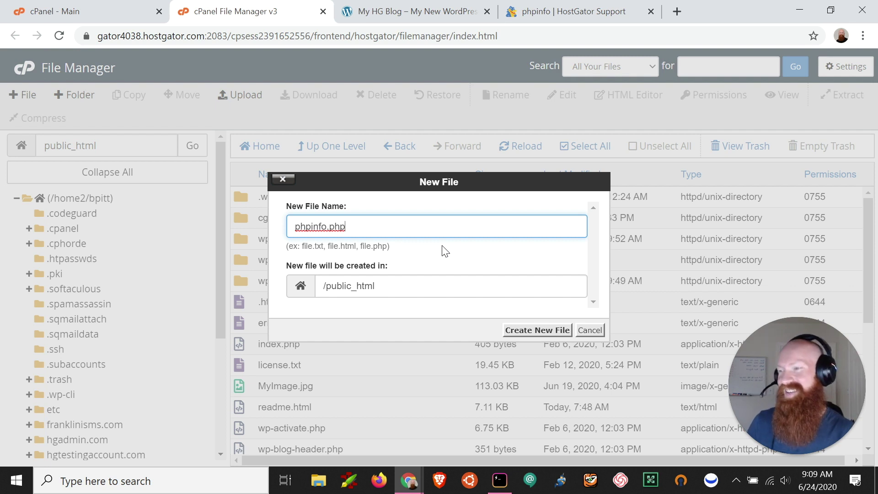
left_click(547, 336)
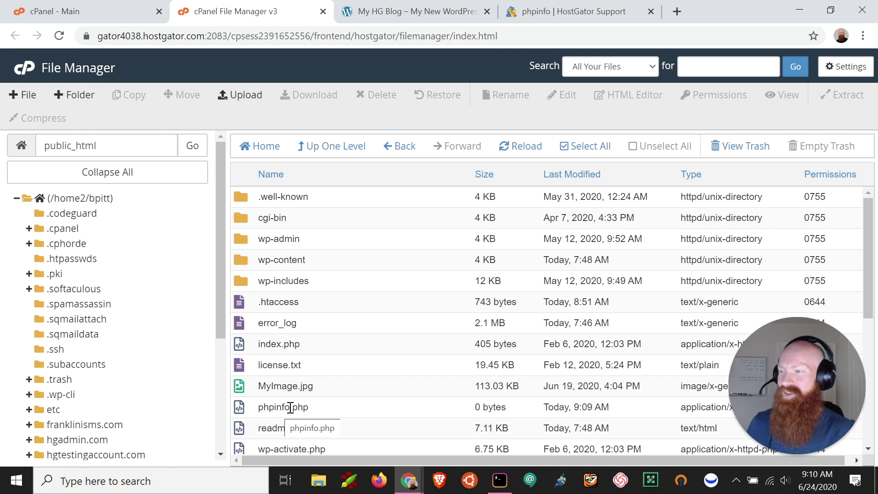
left_click(290, 407)
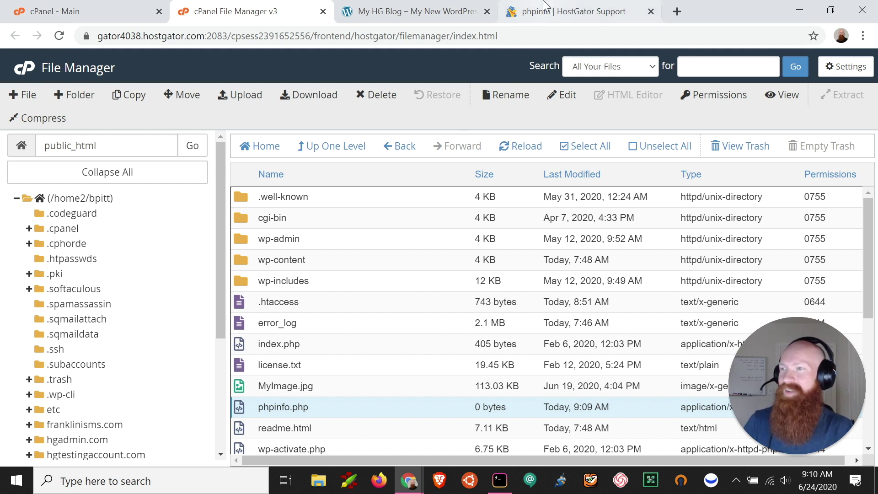
Copy the phpinfo code block from the HostGator Support article and return to File Manager
left_click(566, 15)
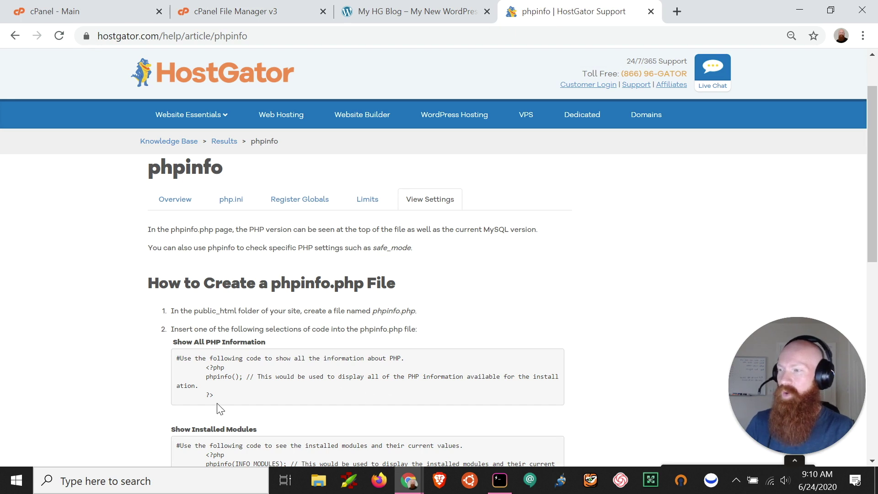
mouse_move(217, 399)
left_mouse_down()
mouse_move(175, 361)
mouse_move(198, 347)
left_mouse_up()
key("ctrl+c")
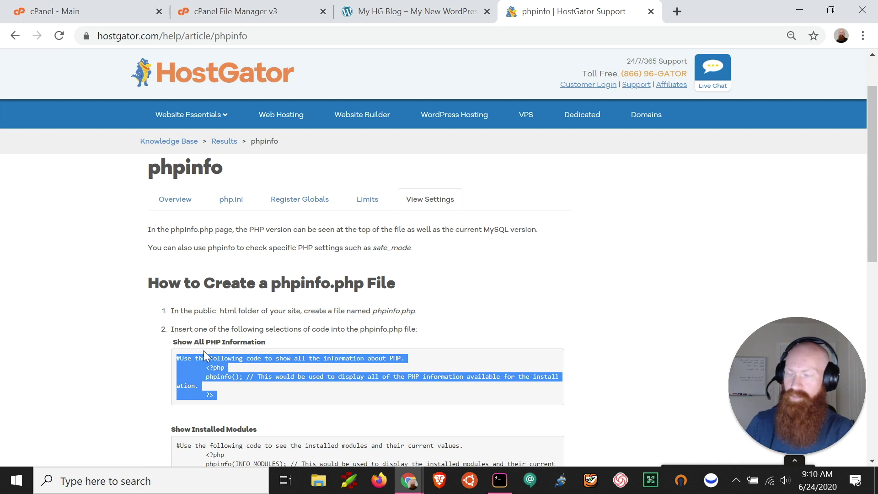
left_click(258, 13)
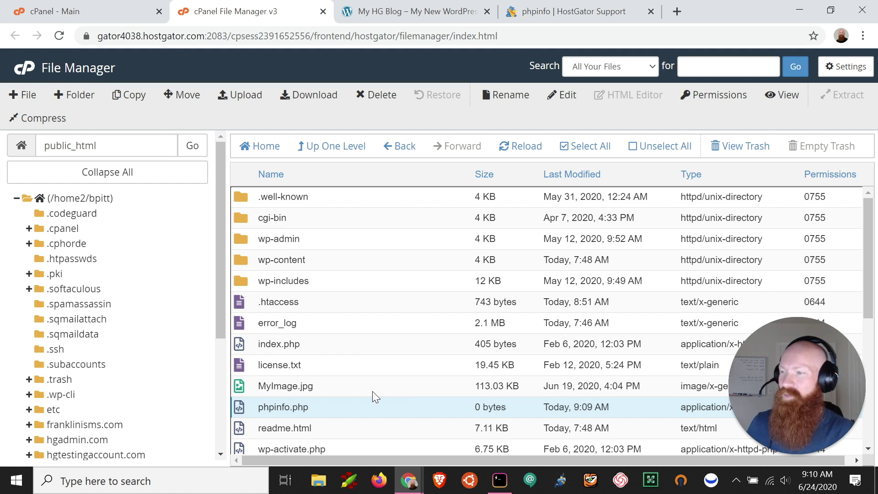
Edit phpinfo.php, paste in the copied phpinfo() code, save changes and close the editor
right_click(236, 405)
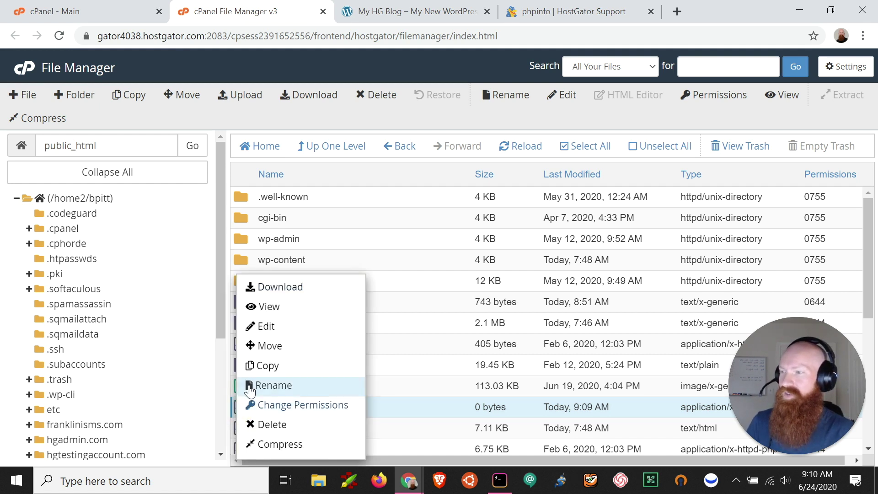
left_click(283, 328)
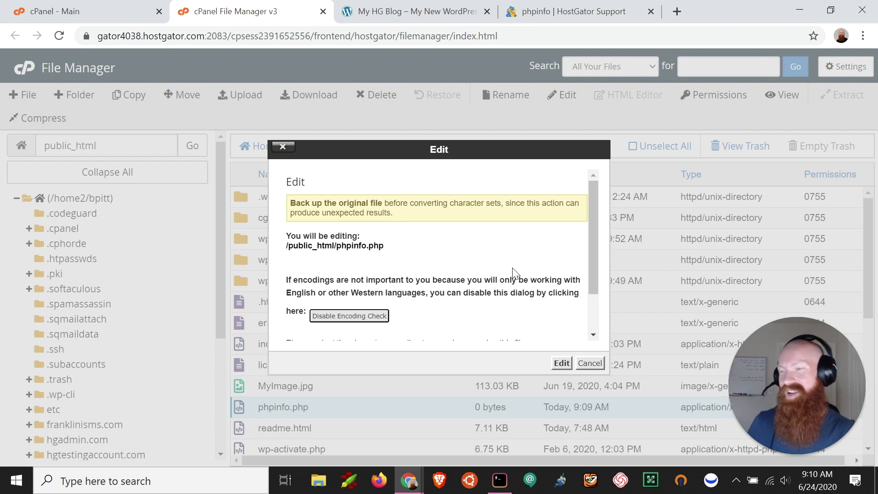
left_click(559, 364)
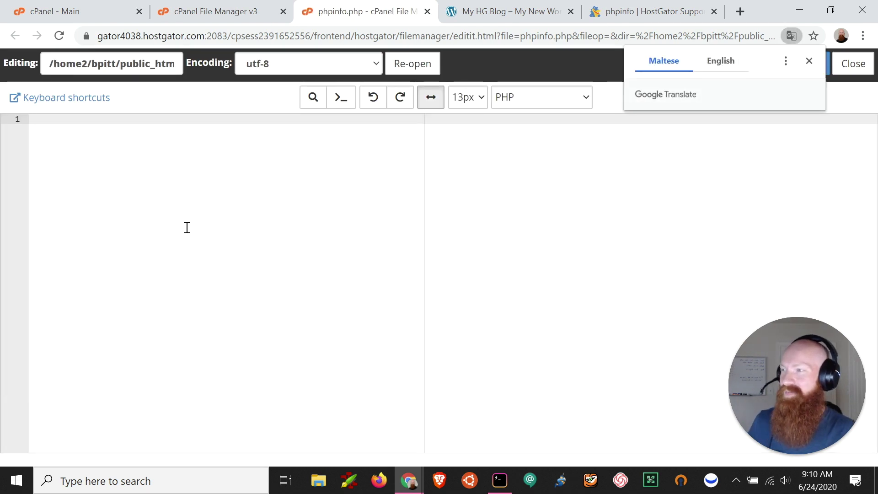
left_click(130, 163)
key("ctrl+v")
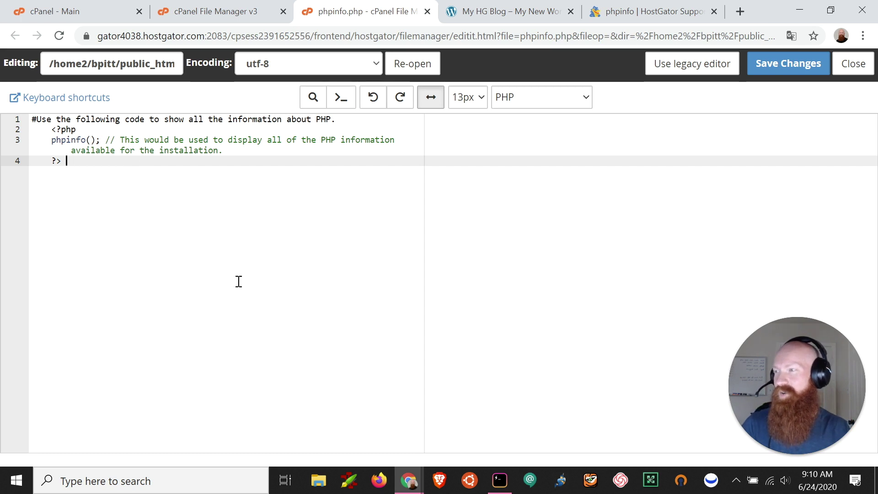
left_click(787, 65)
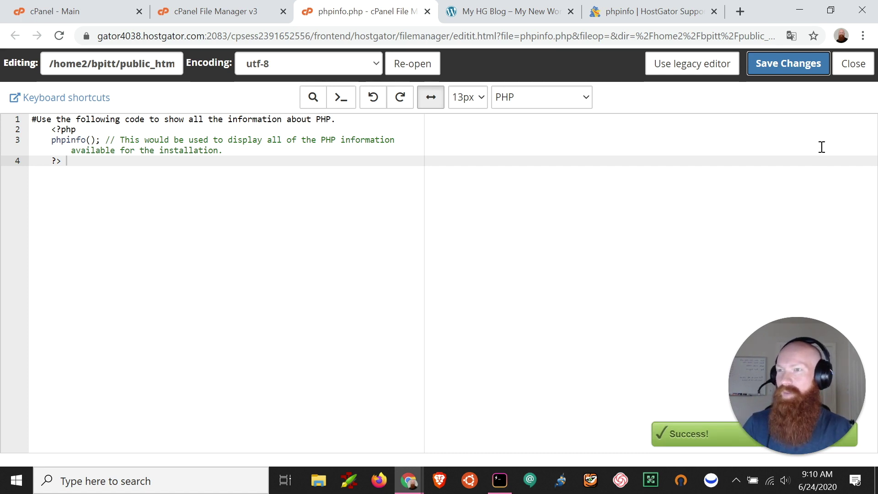
left_click(851, 73)
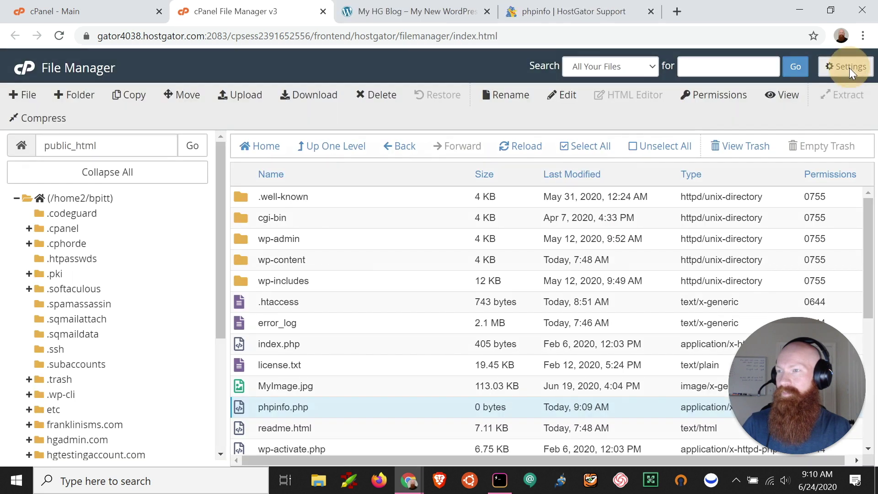
Cancel the Preferences dialog and move to the My HG Blog tab's address bar
left_click(849, 68)
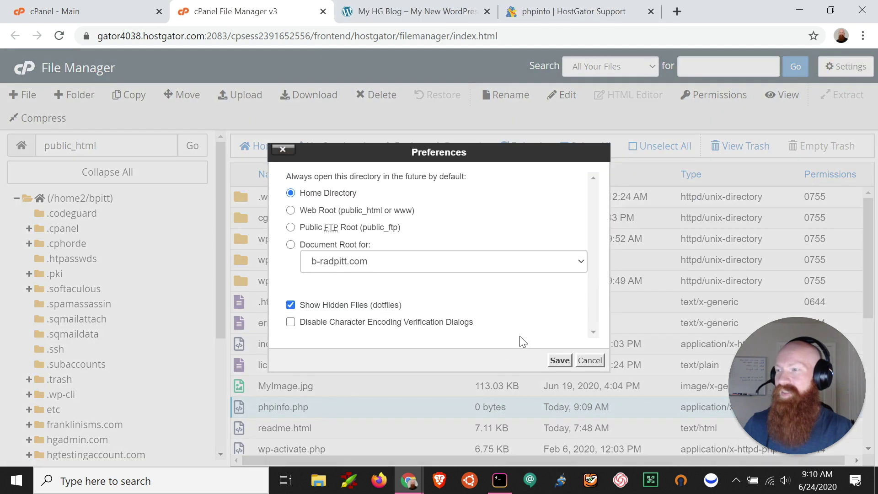
left_click(578, 361)
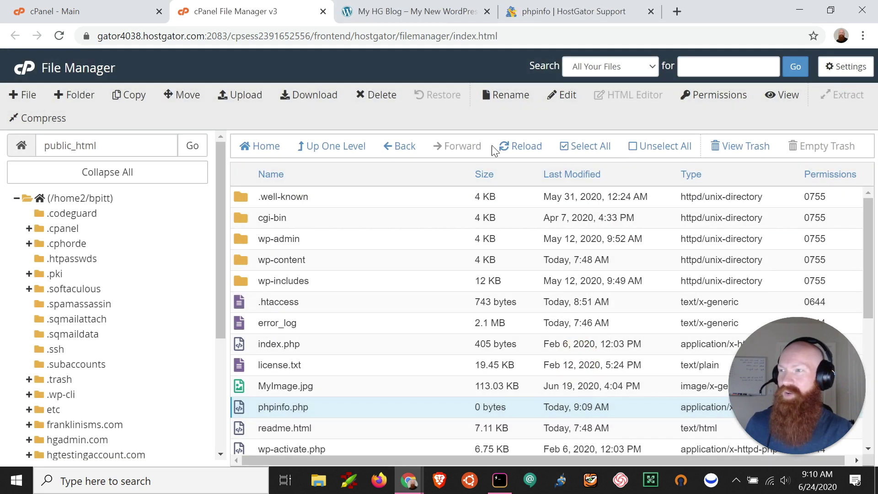
left_click(421, 13)
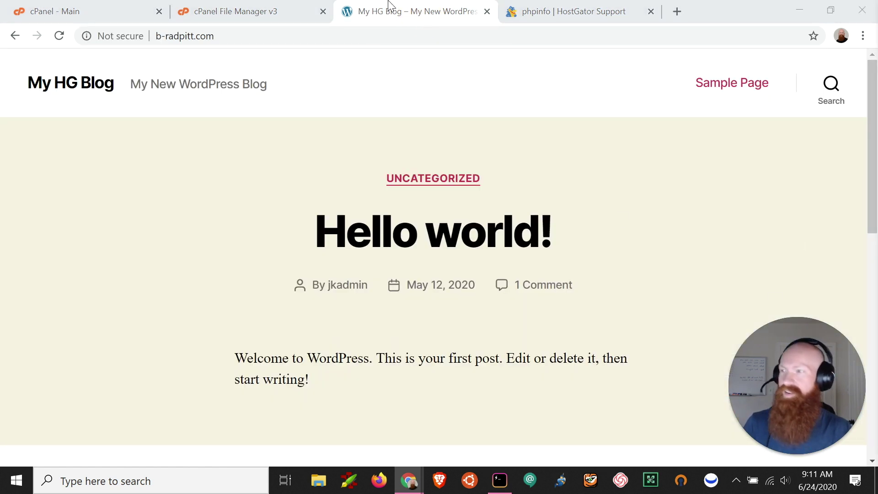
left_click(306, 33)
Load b-radpitt.com/phpinfo.php in the browser
left_click(301, 34)
type("/")
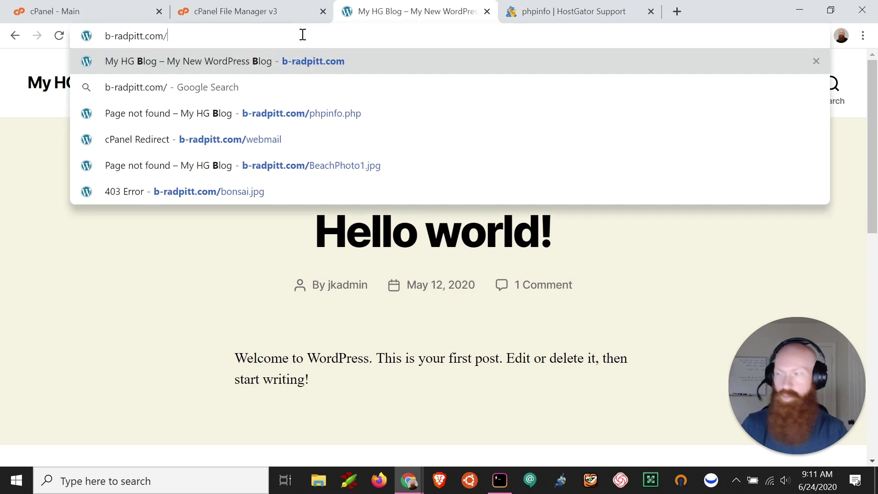
type("phpinfo.php")
key("Return")
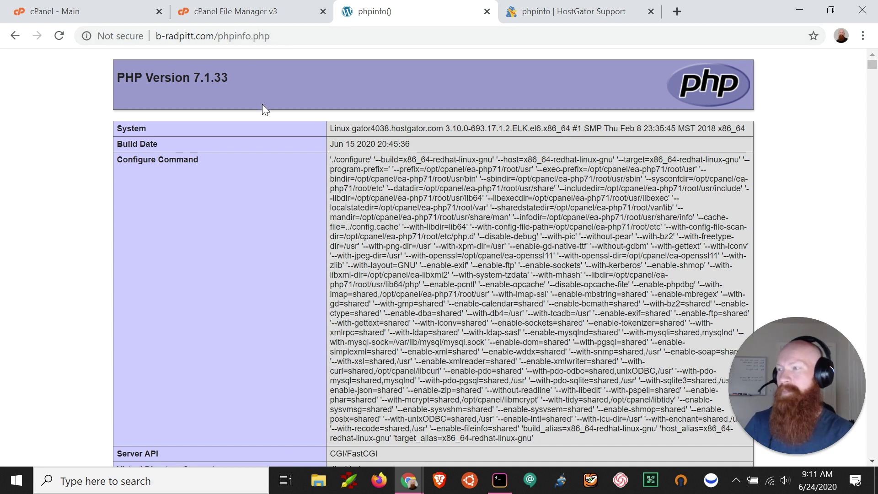
Scroll through the phpinfo output and back to the header showing PHP Version 7.1.33
scroll(262, 103, "down", 8)
scroll(265, 106, "down", 15)
scroll(275, 119, "down", 8)
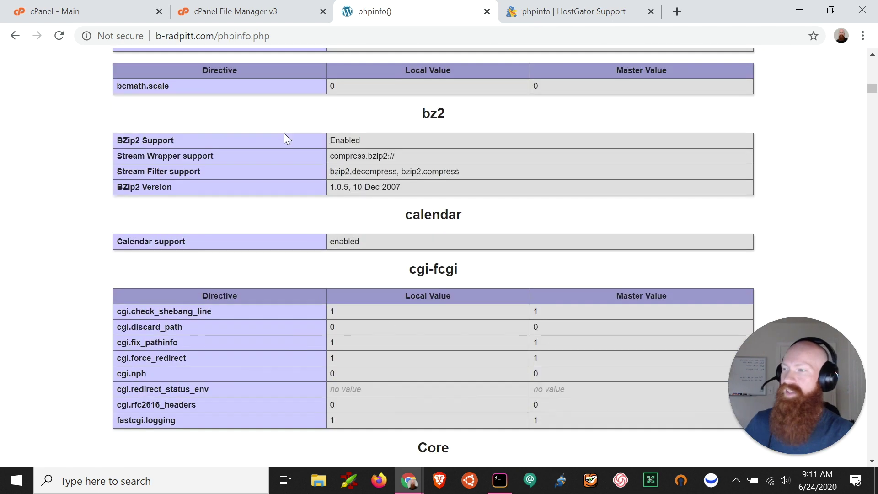
scroll(284, 138, "down", 5)
scroll(287, 138, "down", 3)
scroll(298, 158, "down", 6)
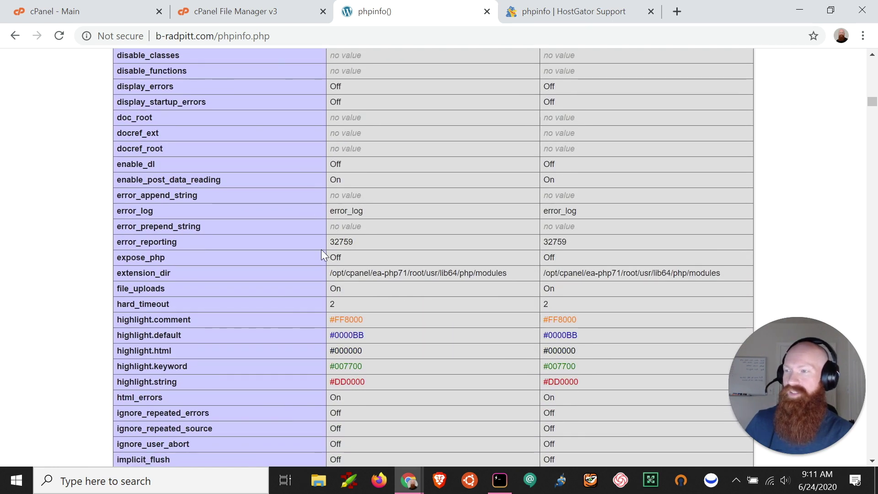
scroll(328, 268, "up", 10)
scroll(328, 268, "up", 10)
scroll(329, 268, "up", 15)
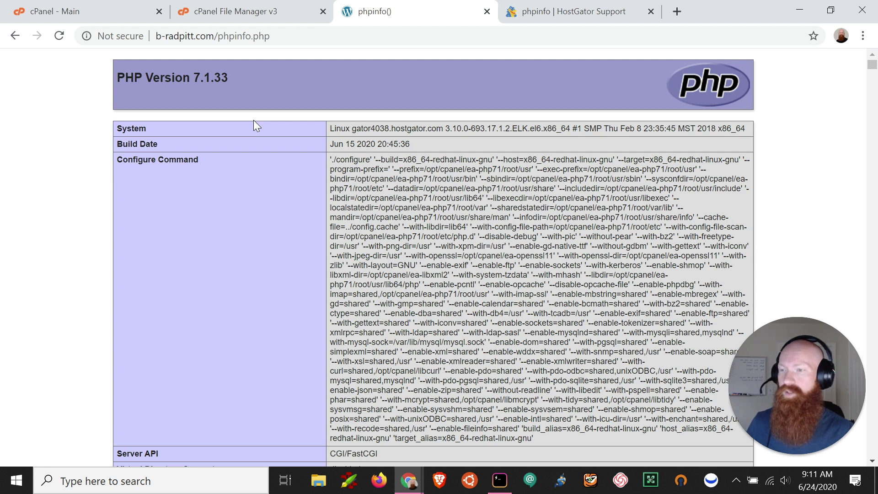
left_click(76, 12)
Search 'Mul' to open MultiPHP Manager and select b-radpitt.com, currently on ea-php71
scroll(352, 247, "up", 8)
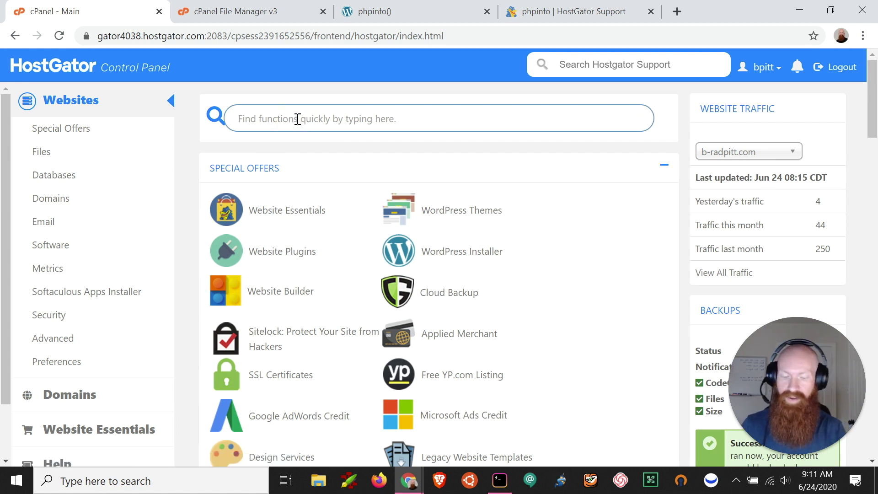
type("Mul")
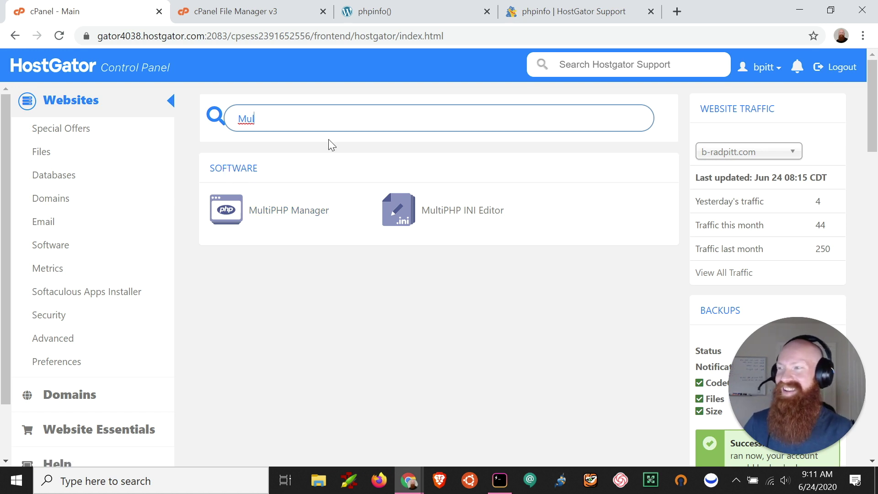
left_click(274, 212)
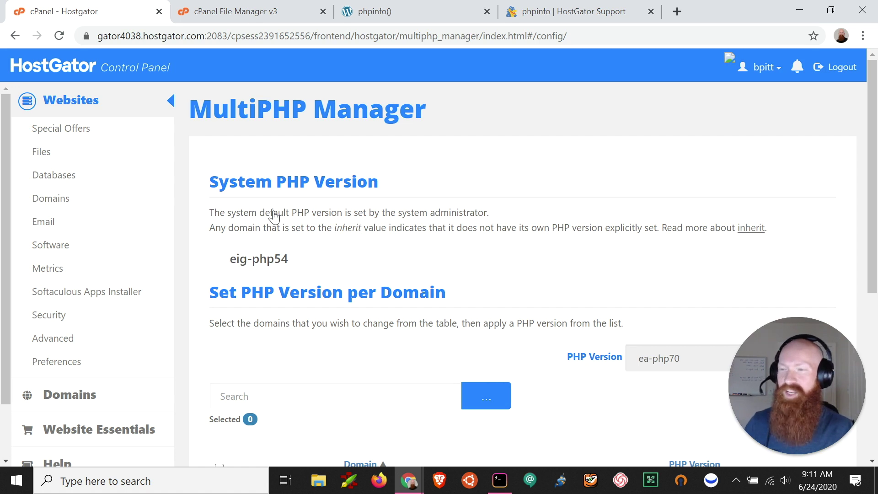
scroll(425, 209, "down", 2)
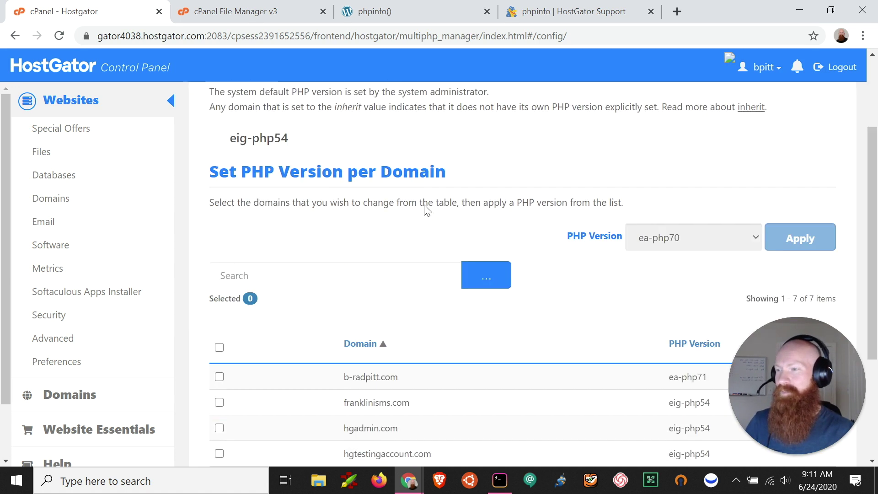
scroll(426, 210, "down", 3)
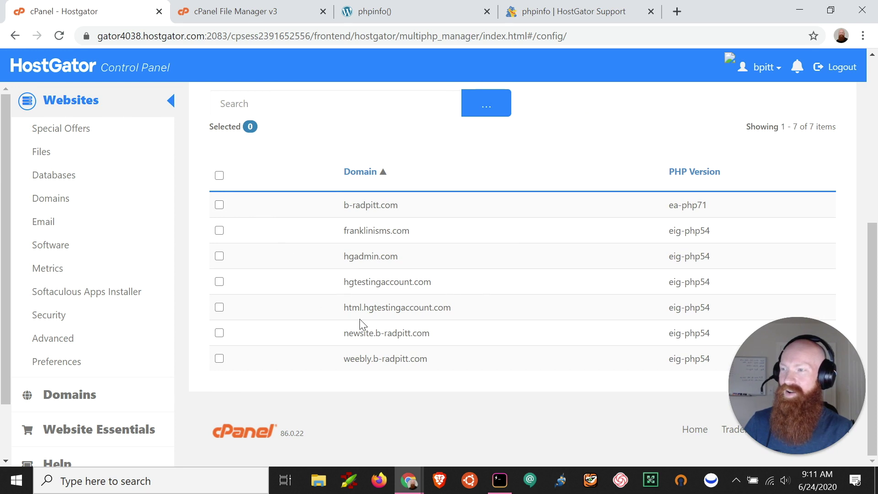
scroll(414, 304, "up", 1)
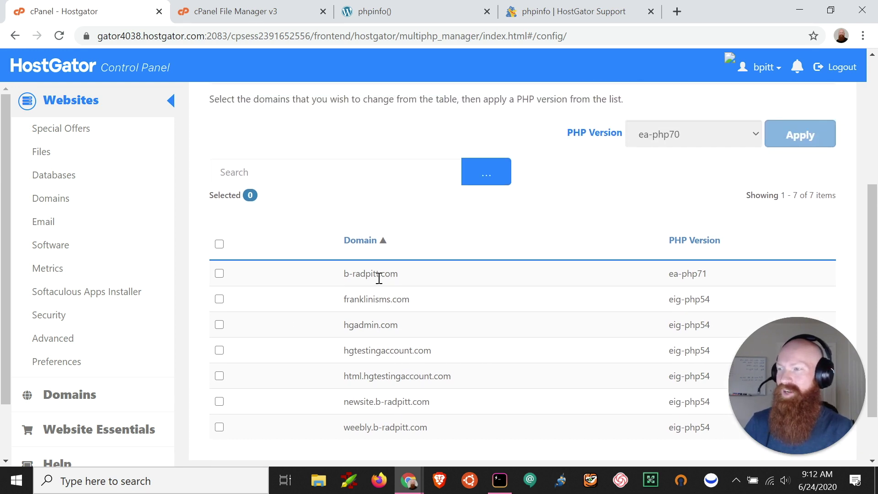
left_click(219, 274)
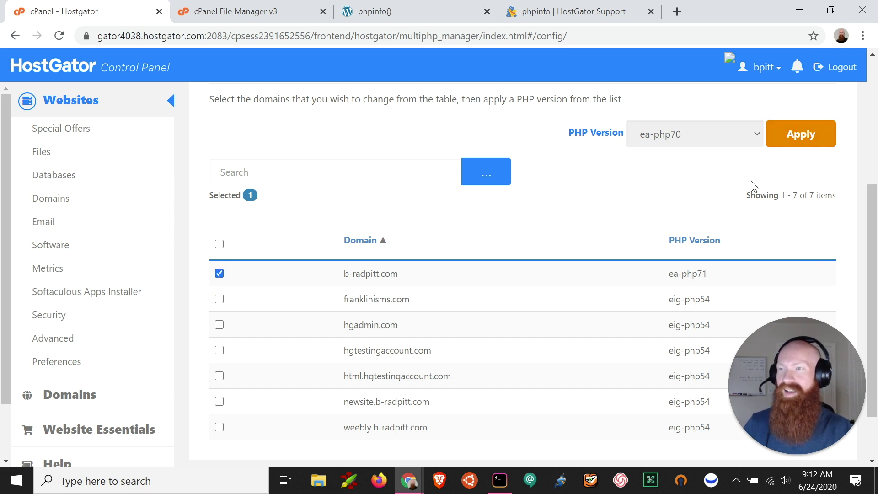
Pick ea-php73 from the PHP Version dropdown and apply it to b-radpitt.com
left_click(681, 137)
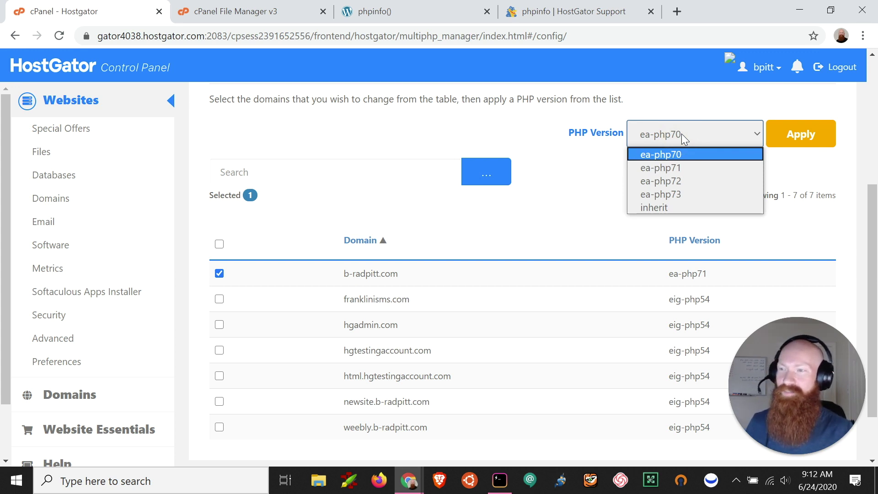
left_click(693, 194)
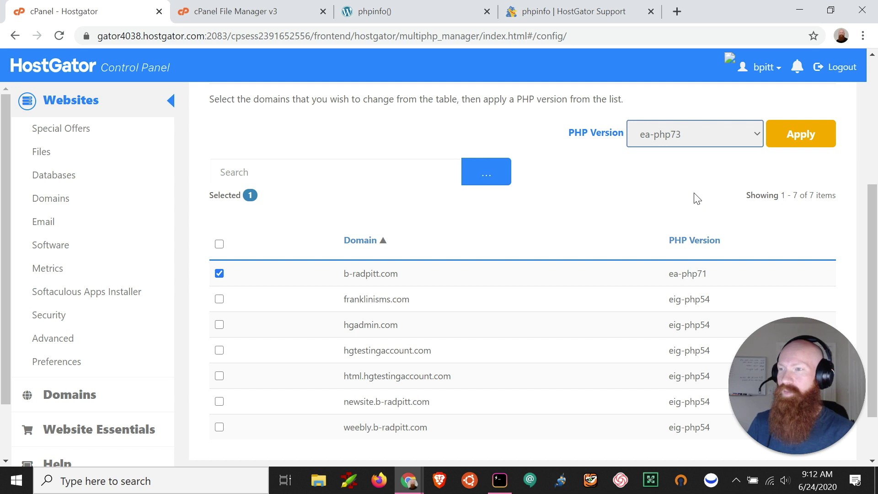
left_click(801, 141)
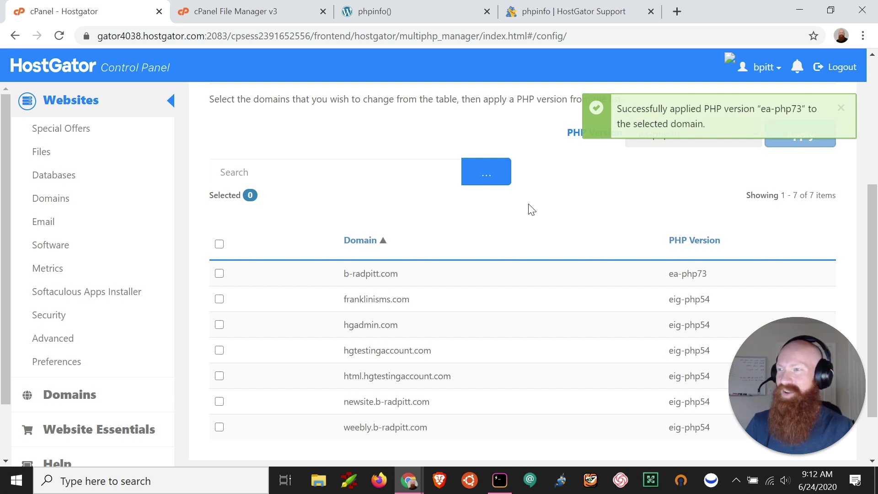
left_click(400, 11)
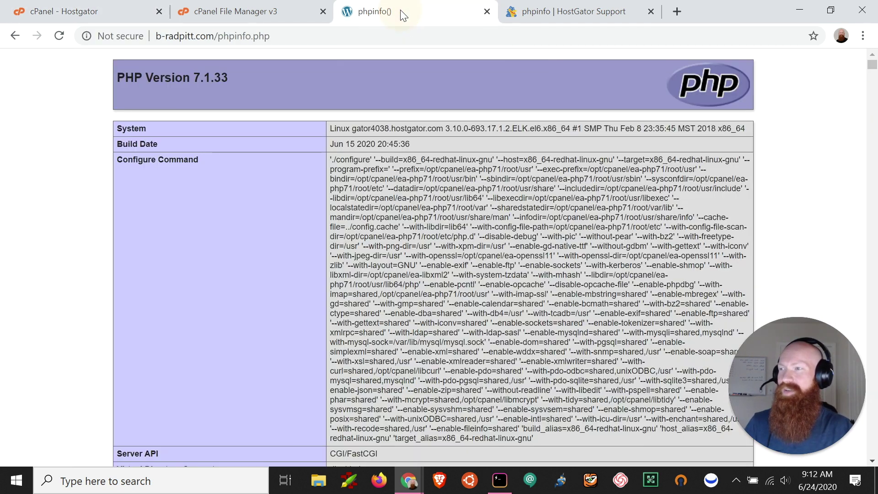
Reload b-radpitt.com/phpinfo.php to confirm it now shows PHP Version 7.3.19
left_click(58, 39)
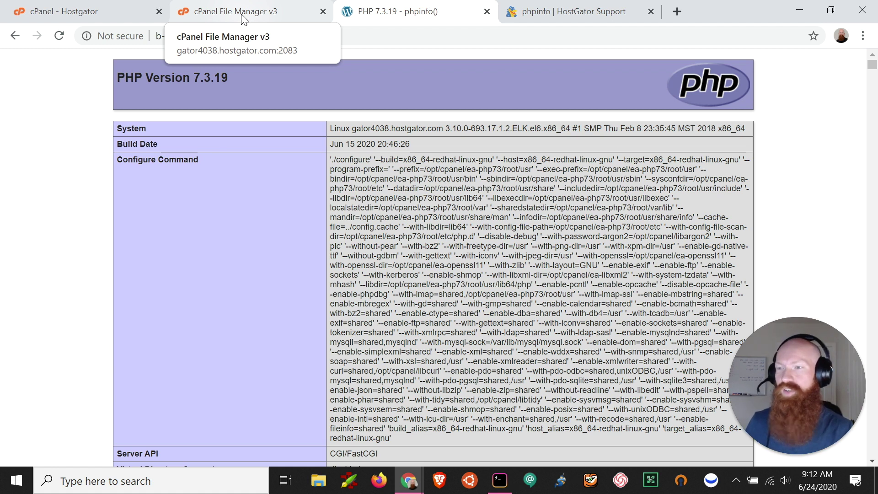
View the public_html .htaccess file from File Manager in a new tab
left_click(243, 18)
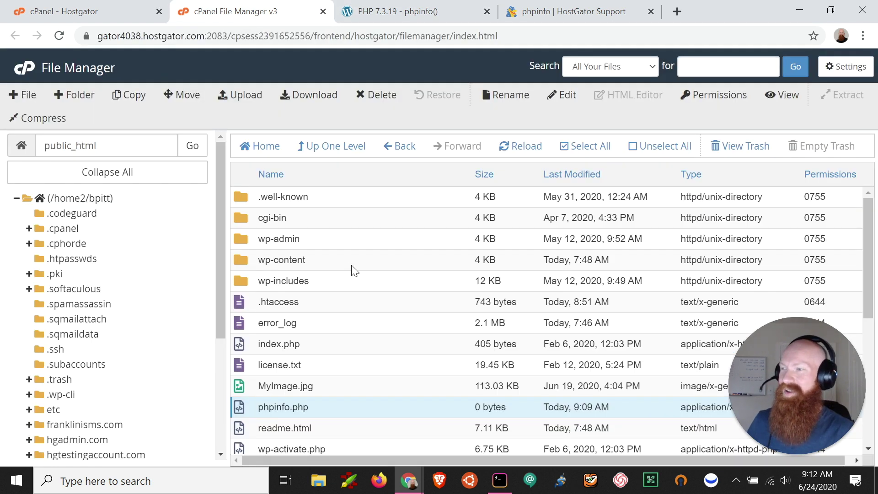
left_click(237, 304)
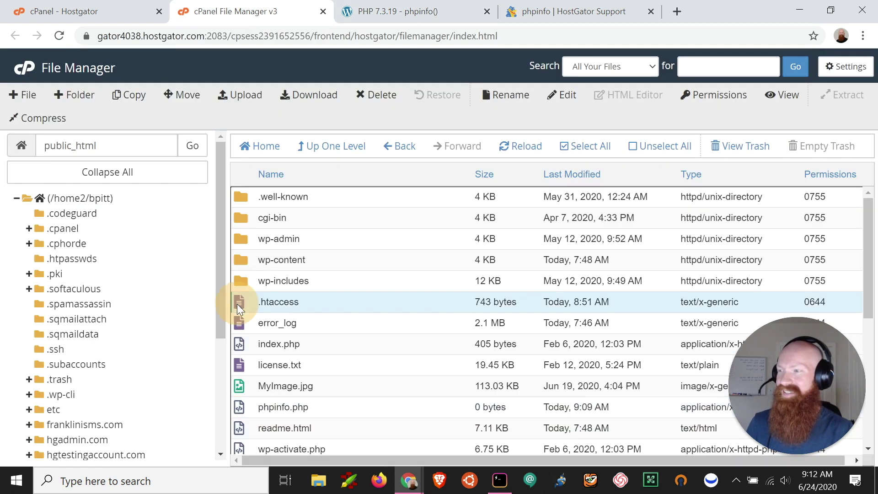
right_click(238, 301)
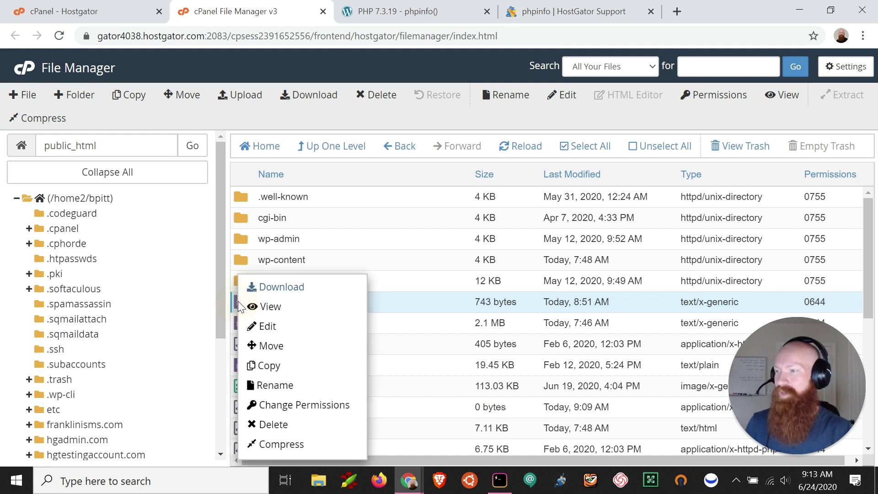
left_click(273, 306)
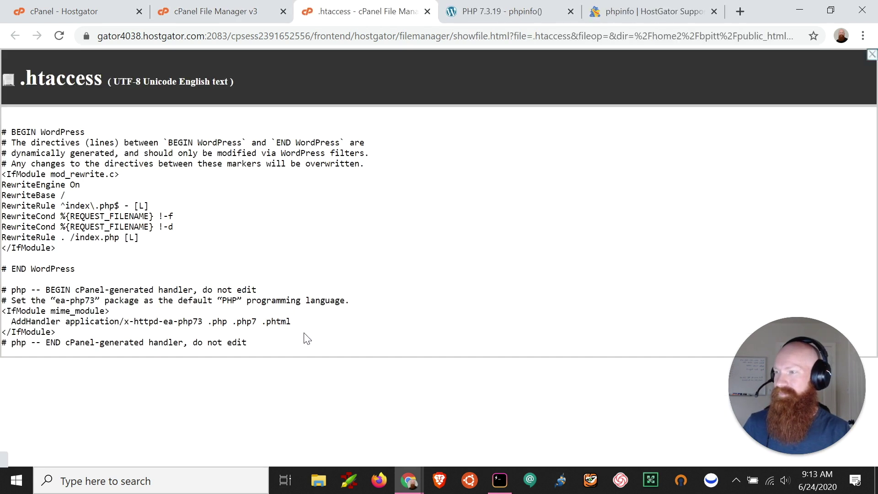
Check the .htaccess handler block sets ea-php73, then return to MultiPHP Manager
mouse_move(262, 344)
left_mouse_down()
mouse_move(8, 305)
mouse_move(3, 288)
left_mouse_up()
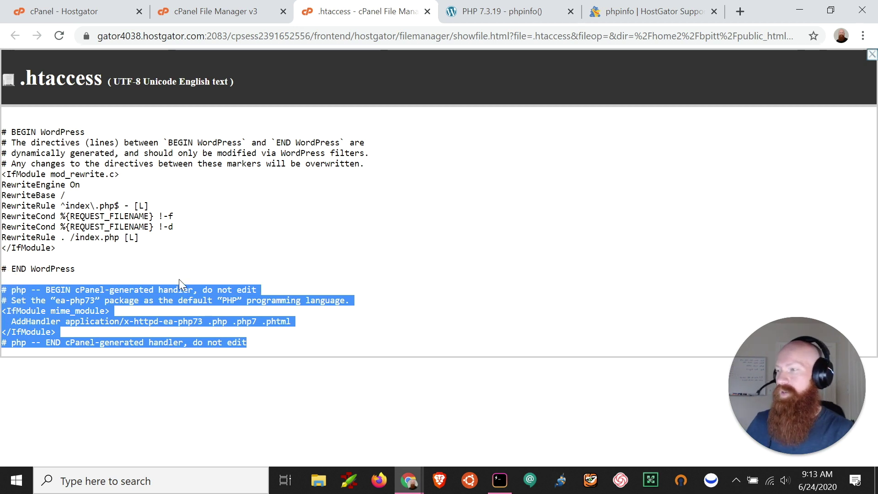
left_click(129, 255)
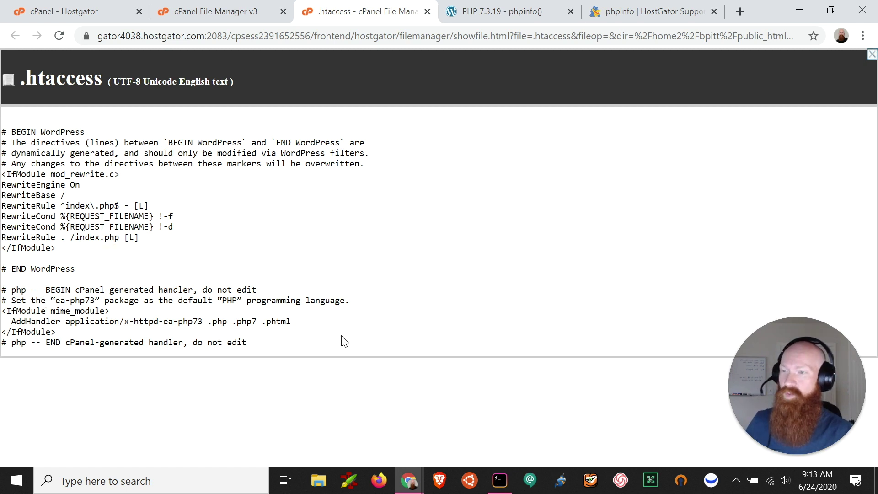
left_click(101, 13)
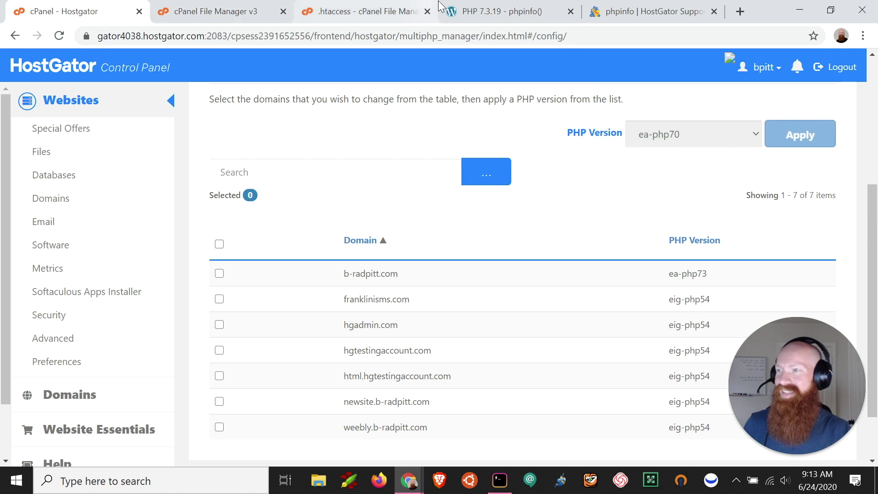
Return to the b-radpitt.com phpinfo page reporting PHP Version 7.3.19
left_click(499, 11)
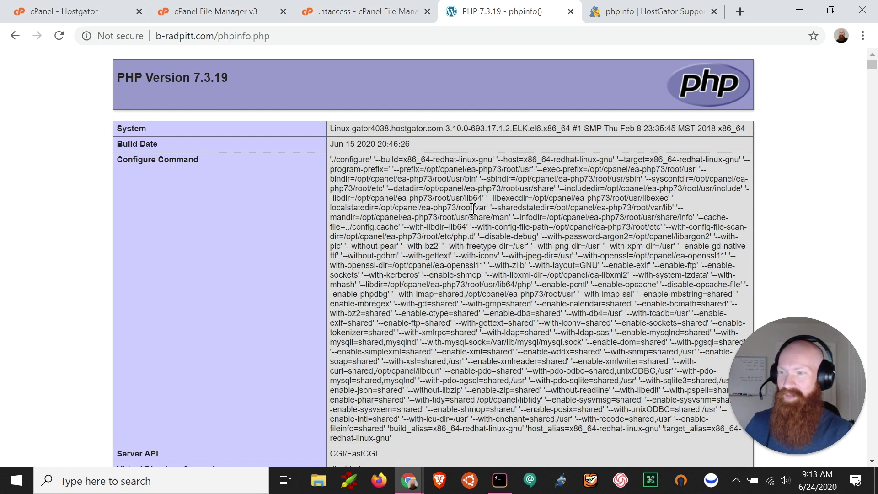